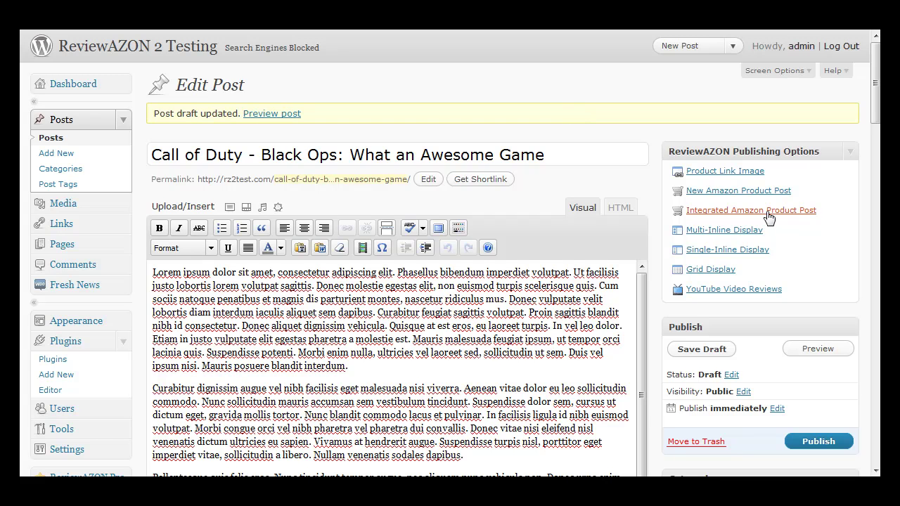
# Search all Amazon categories for 'call of duty wii' and select Call of Duty: Black Ops.
pyautogui.click(724, 212)
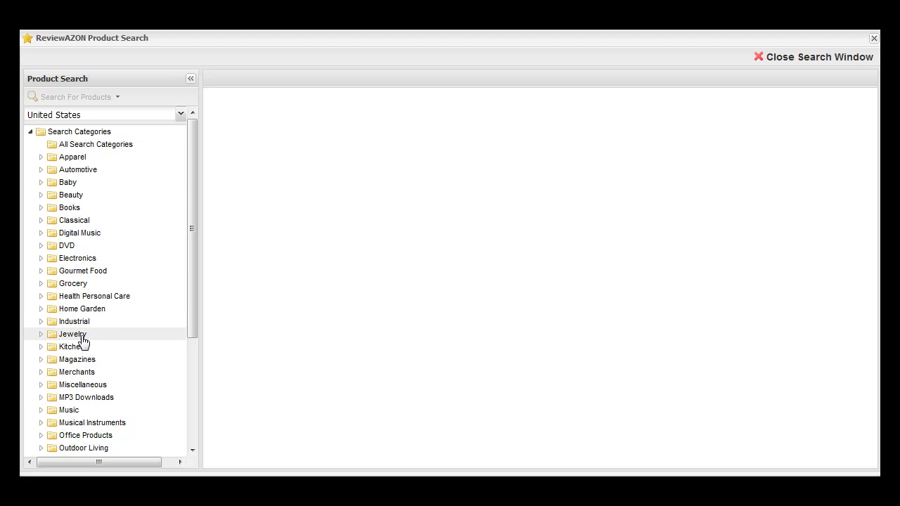
pyautogui.moveTo(192, 263)
pyautogui.mouseDown()
pyautogui.moveTo(203, 309)
pyautogui.moveTo(85, 157)
pyautogui.mouseUp()
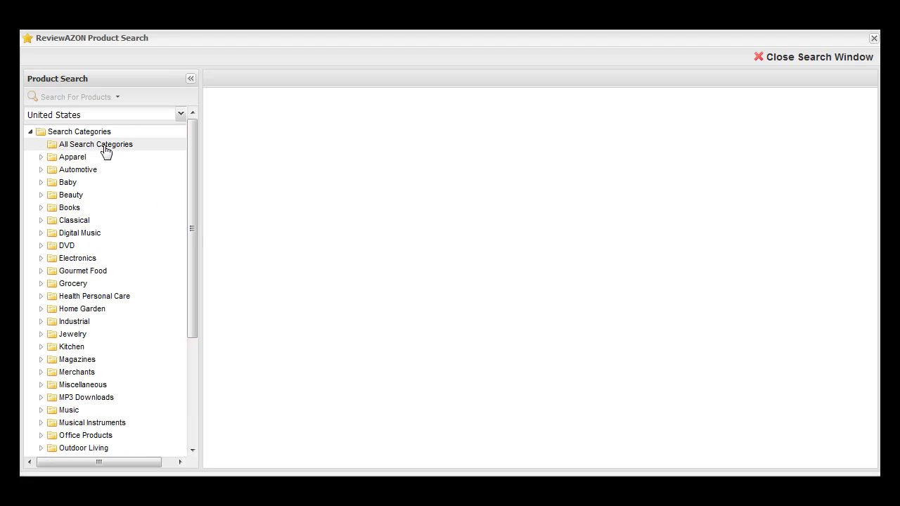
pyautogui.click(103, 146)
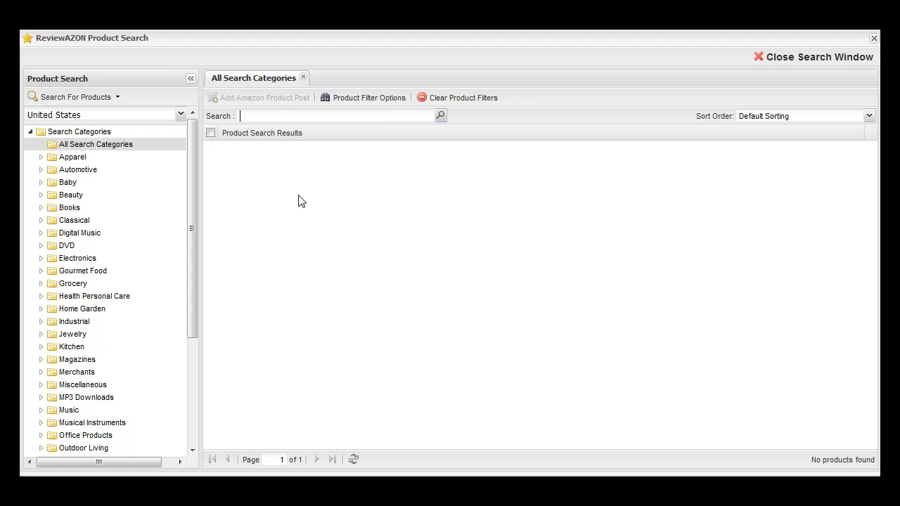
pyautogui.write('call o')
pyautogui.write('f duty wii')
pyautogui.press('Return')
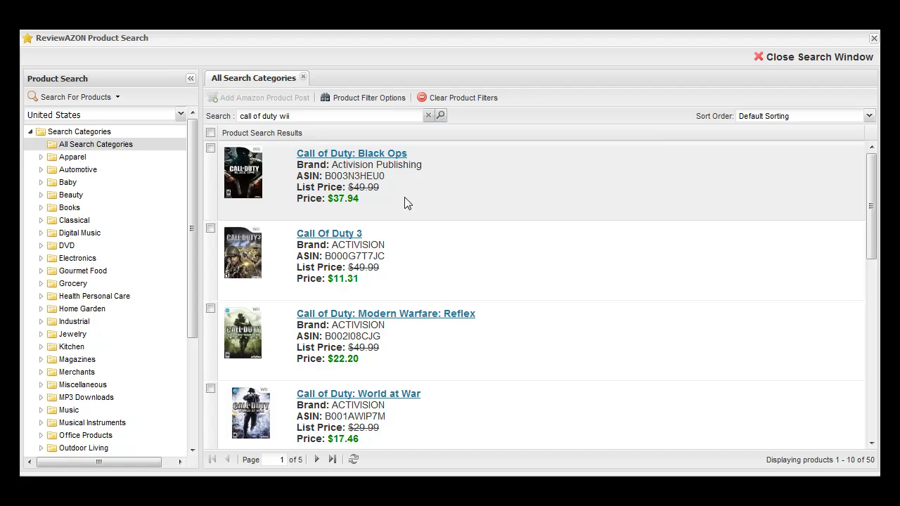
pyautogui.click(211, 148)
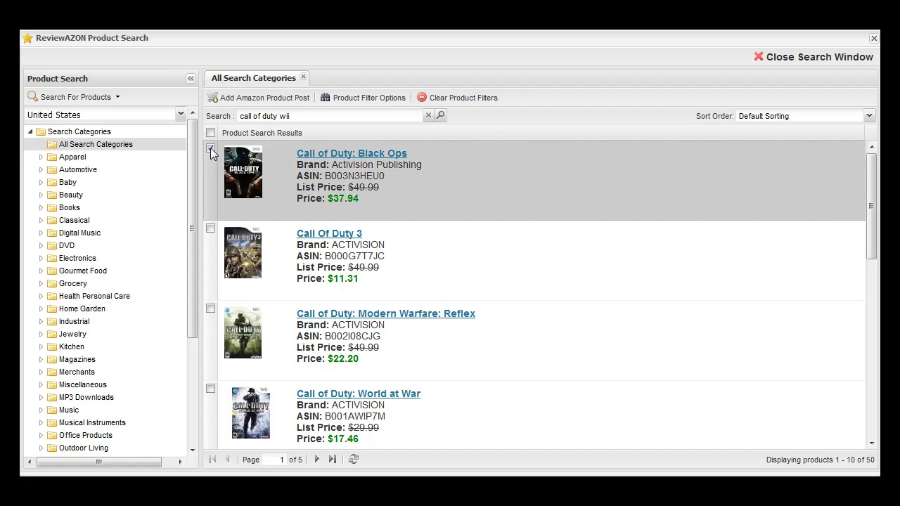
# Create the integrated Black Ops product post, acknowledge the save reminder, and save the draft.
pyautogui.click(246, 102)
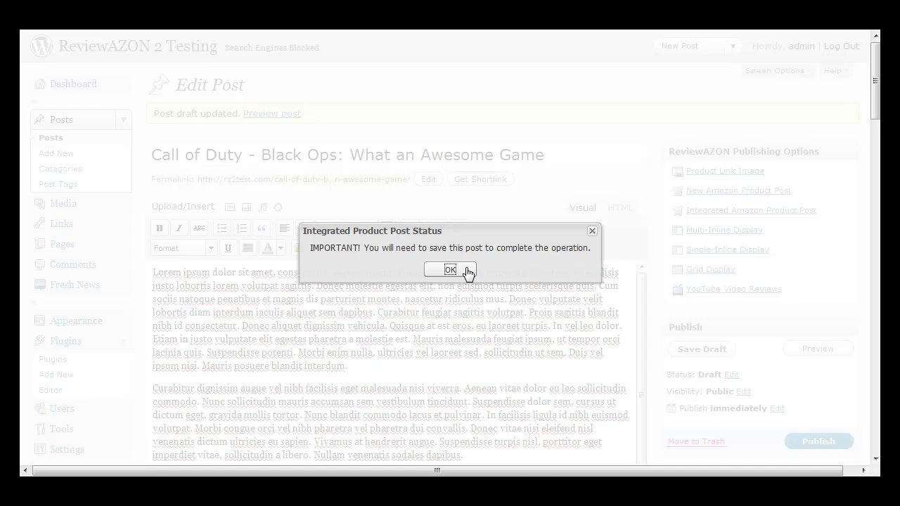
pyautogui.click(450, 270)
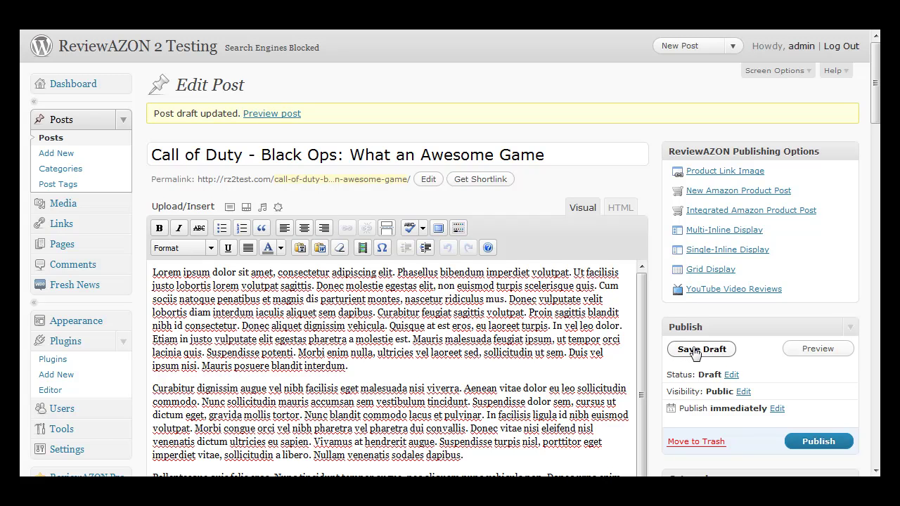
pyautogui.click(694, 354)
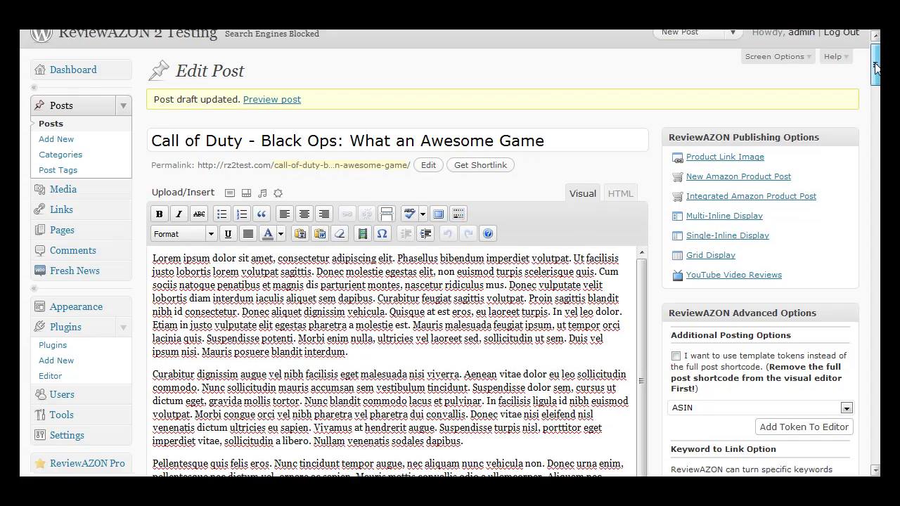
pyautogui.moveTo(875, 65); pyautogui.dragTo(875, 93)
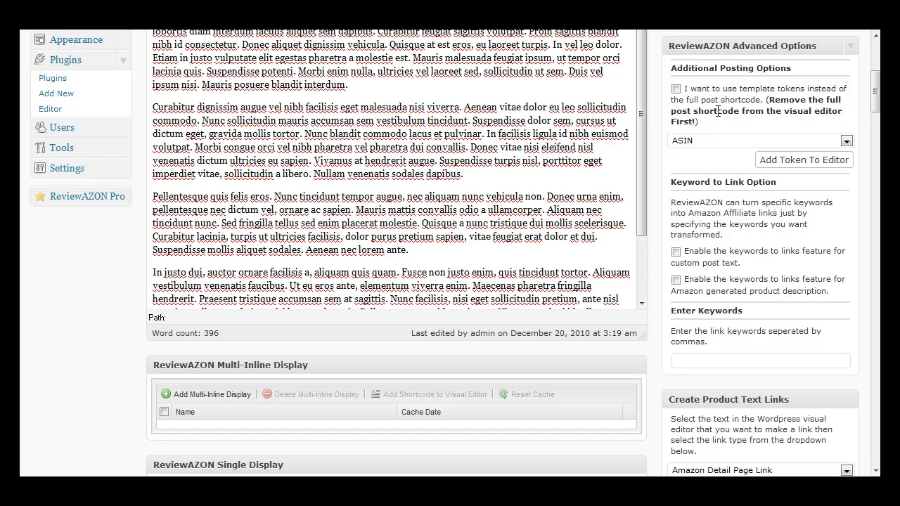
pyautogui.moveTo(873, 104); pyautogui.dragTo(875, 137)
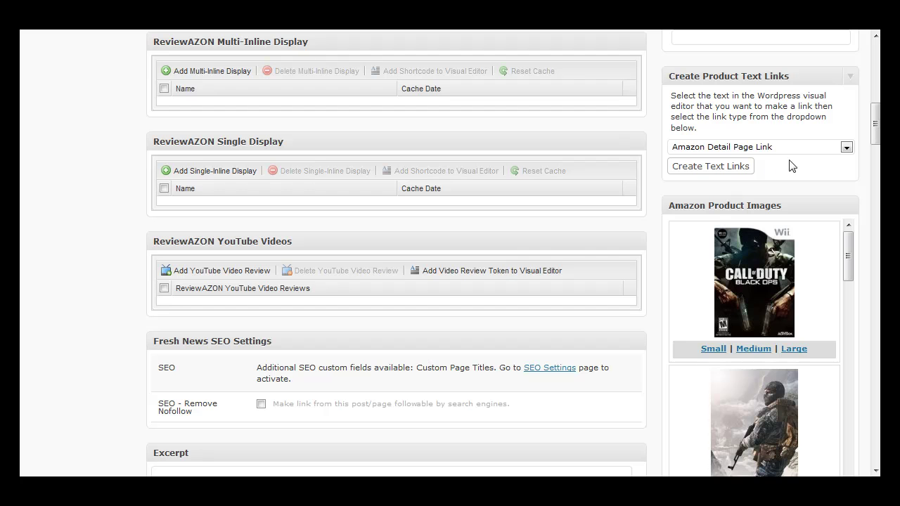
pyautogui.scroll(3, 278, 97)
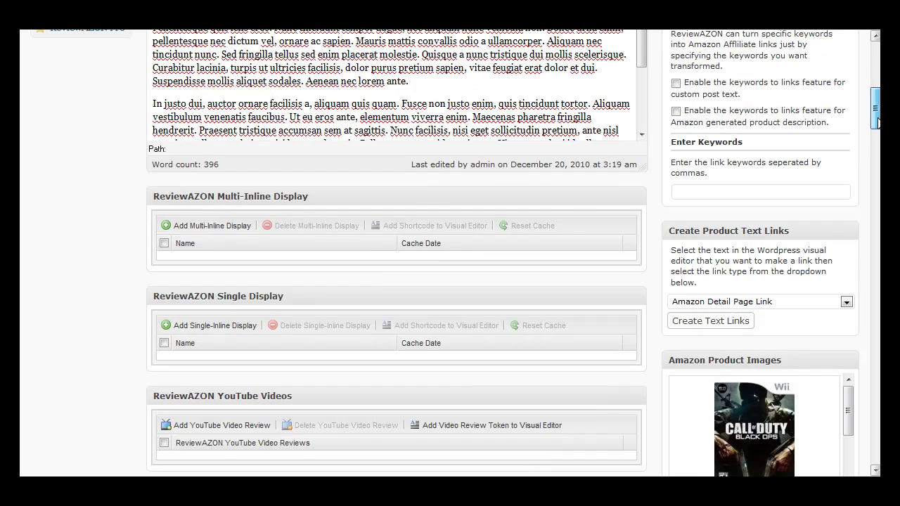
pyautogui.moveTo(274, 98); pyautogui.dragTo(373, 137)
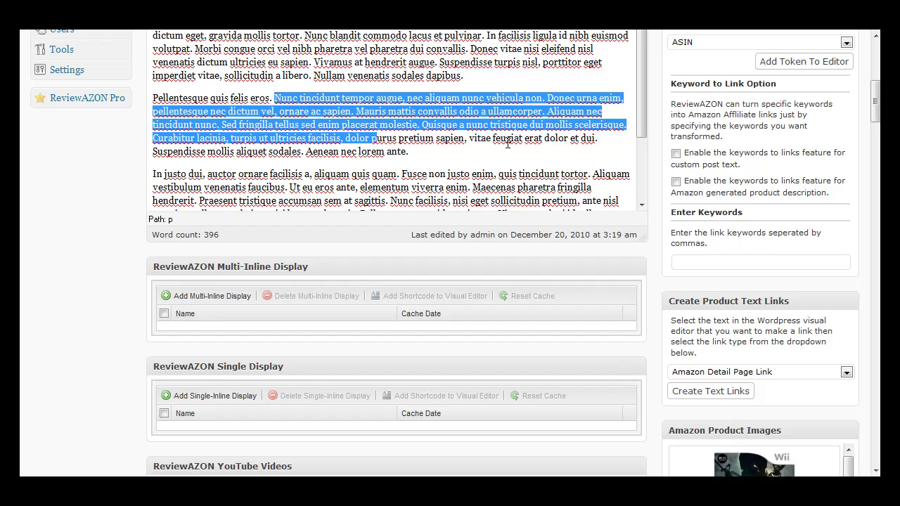
pyautogui.moveTo(875, 105); pyautogui.dragTo(874, 137)
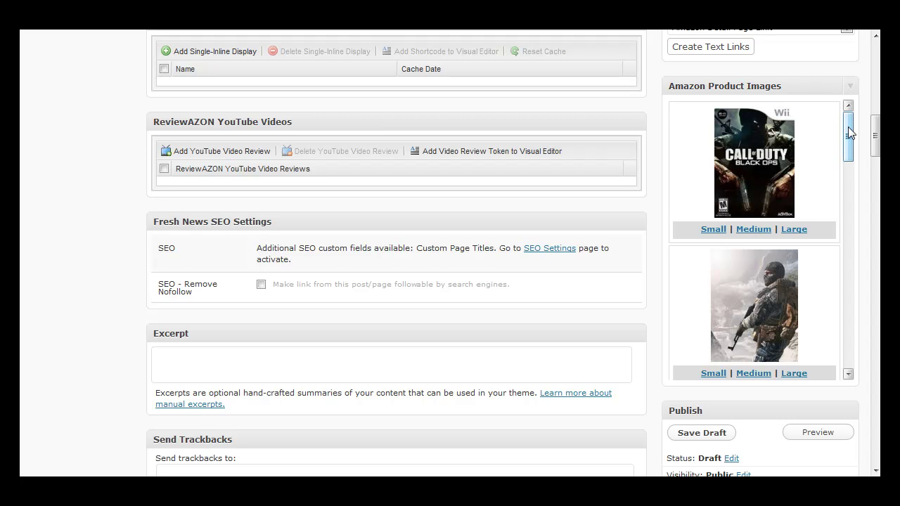
pyautogui.moveTo(847, 126)
pyautogui.mouseDown()
pyautogui.moveTo(854, 326)
pyautogui.moveTo(847, 127)
pyautogui.mouseUp()
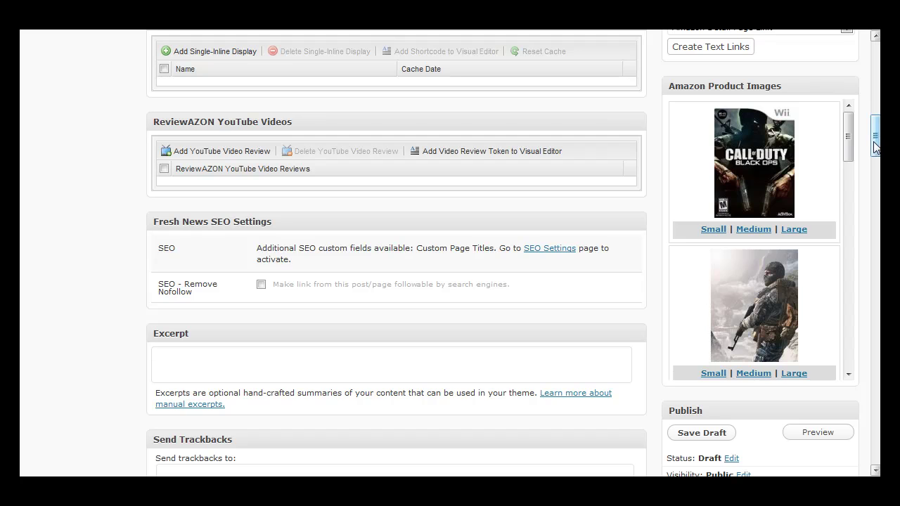
pyautogui.moveTo(875, 144); pyautogui.dragTo(871, 85)
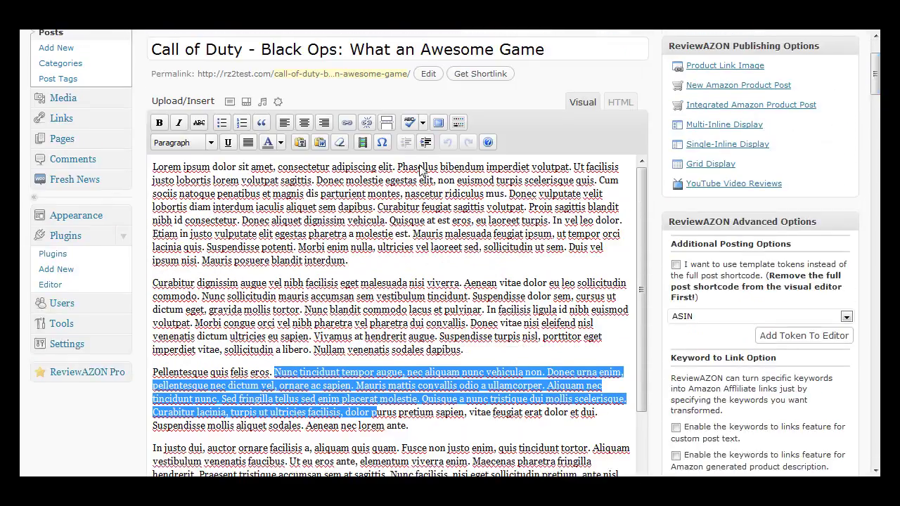
# Left-align the Black Ops cover image at the start of the post.
pyautogui.click(154, 168)
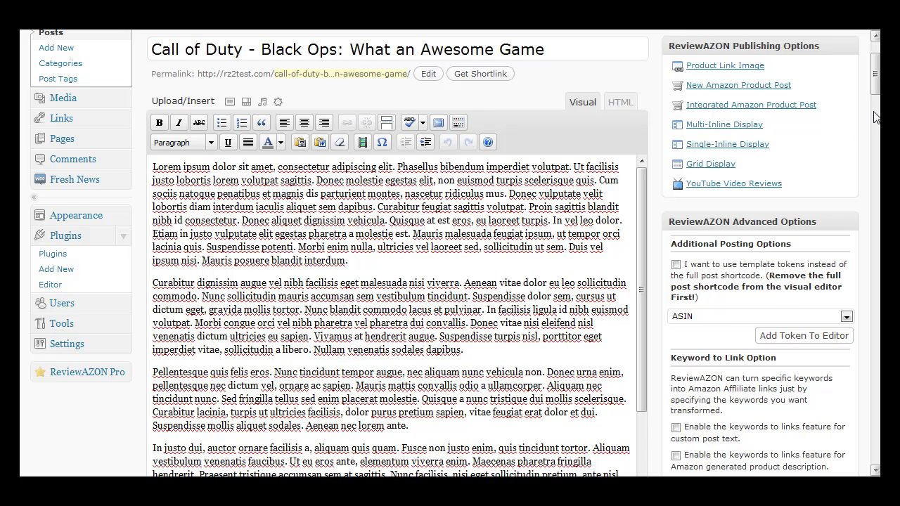
pyautogui.moveTo(875, 74); pyautogui.dragTo(875, 134)
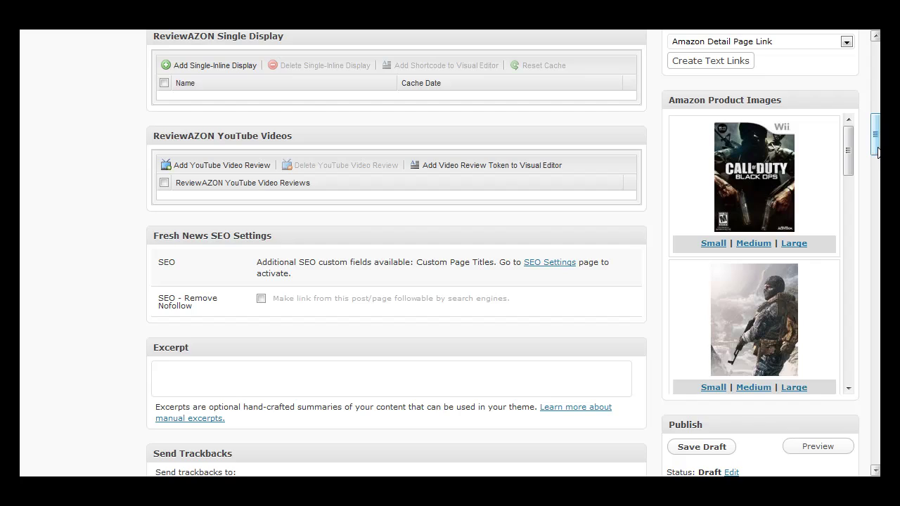
pyautogui.moveTo(876, 151); pyautogui.dragTo(875, 84)
pyautogui.click(175, 210)
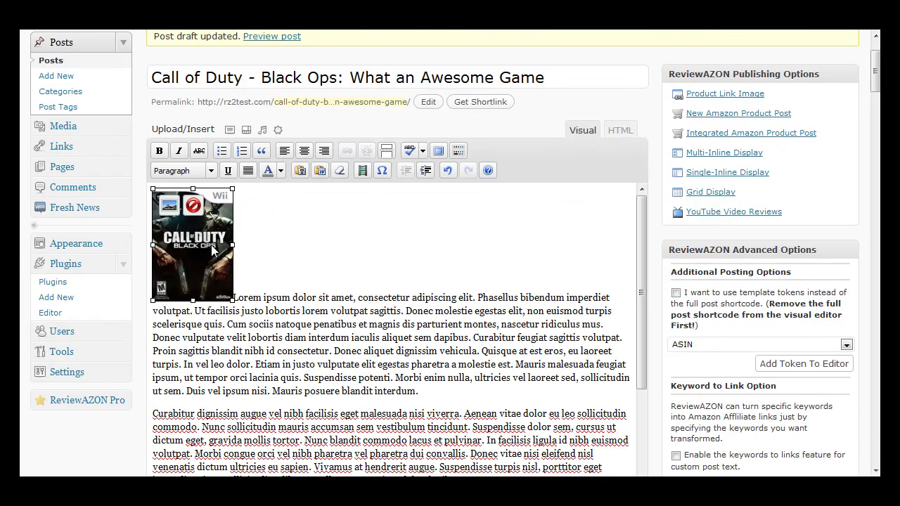
pyautogui.click(169, 206)
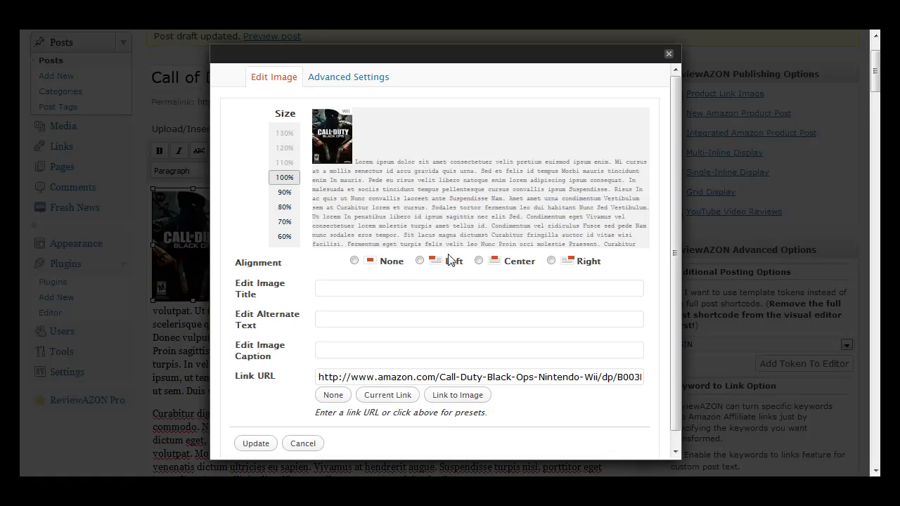
pyautogui.click(450, 261)
pyautogui.click(256, 443)
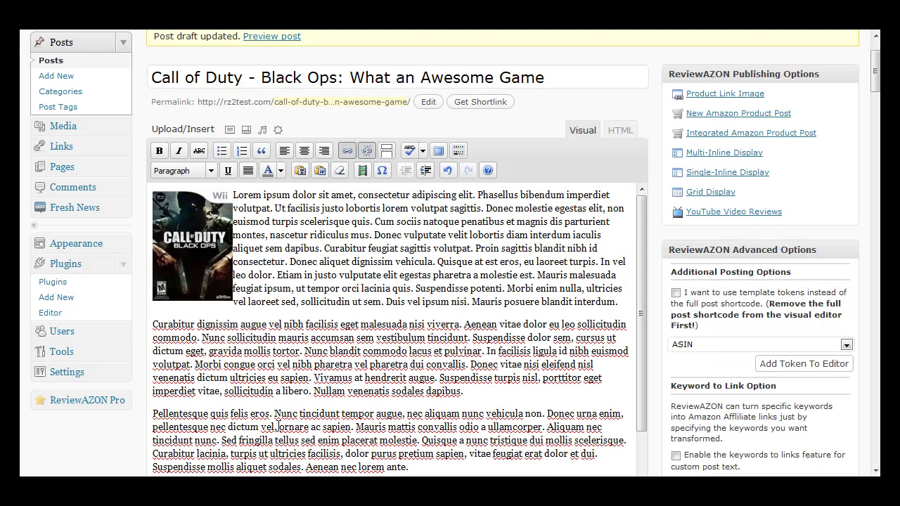
# Add an empty paragraph after paragraph two and centre-align the large soldier screenshot there.
pyautogui.click(485, 394)
pyautogui.press('Return')
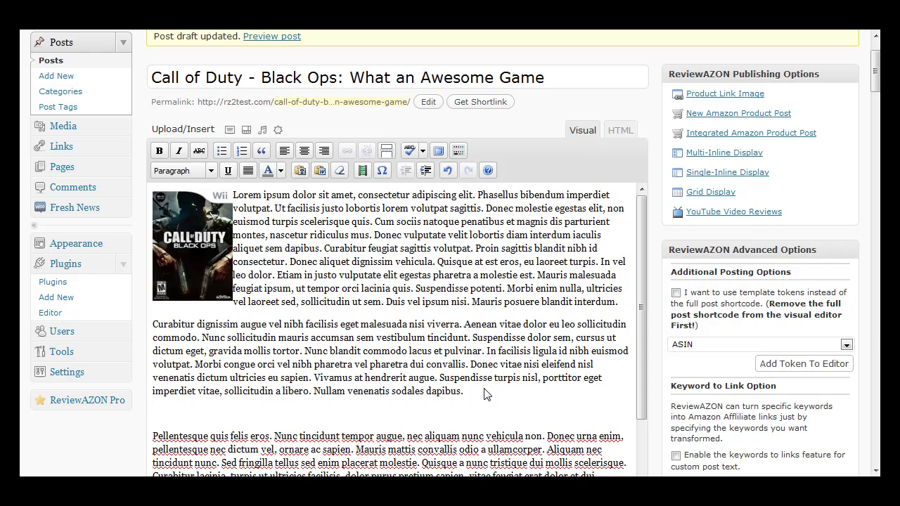
pyautogui.moveTo(875, 70); pyautogui.dragTo(875, 143)
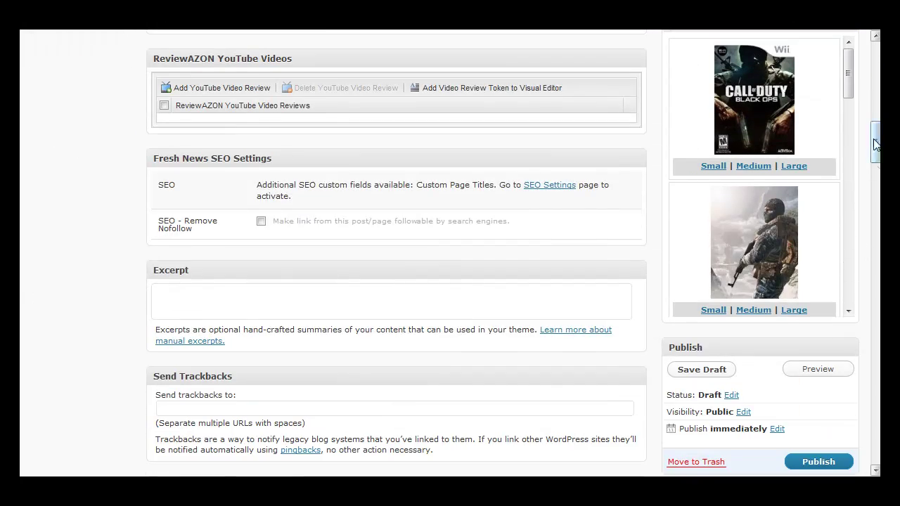
pyautogui.moveTo(852, 87); pyautogui.dragTo(850, 135)
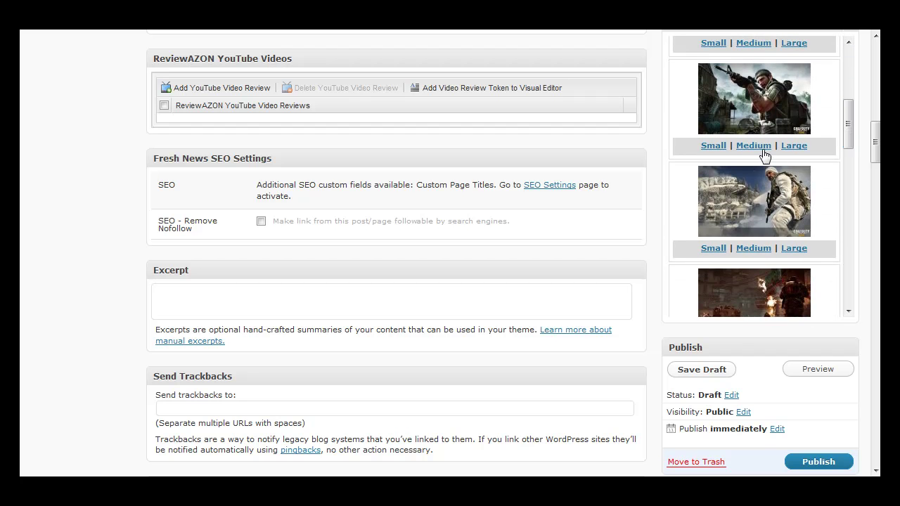
pyautogui.click(789, 147)
pyautogui.moveTo(874, 156); pyautogui.dragTo(875, 105)
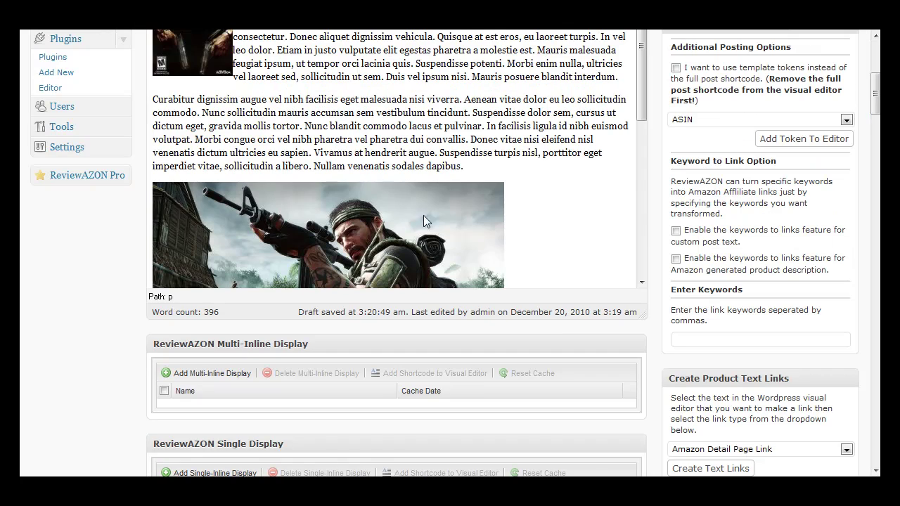
pyautogui.click(423, 215)
pyautogui.click(170, 193)
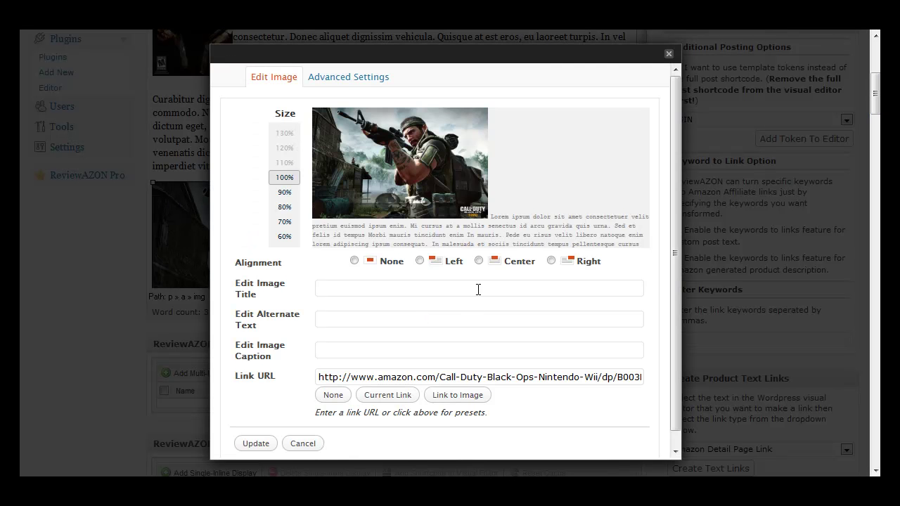
pyautogui.click(479, 261)
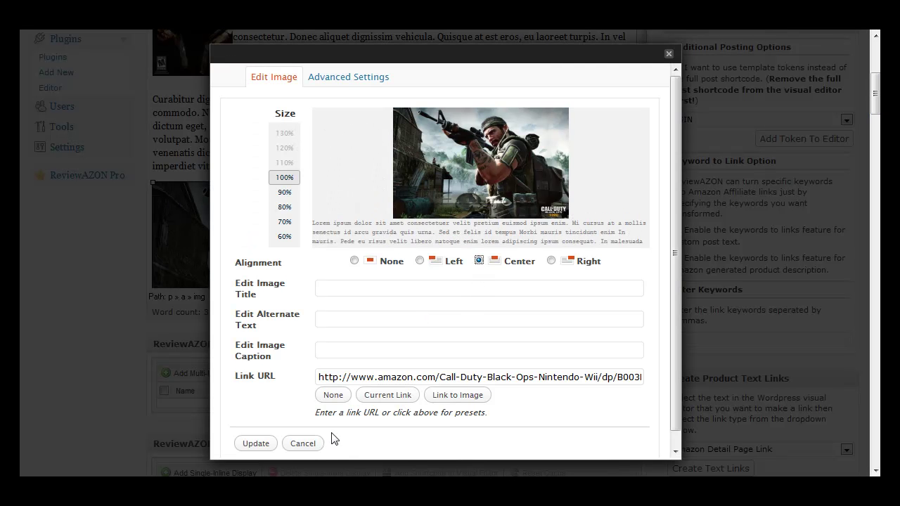
pyautogui.click(259, 443)
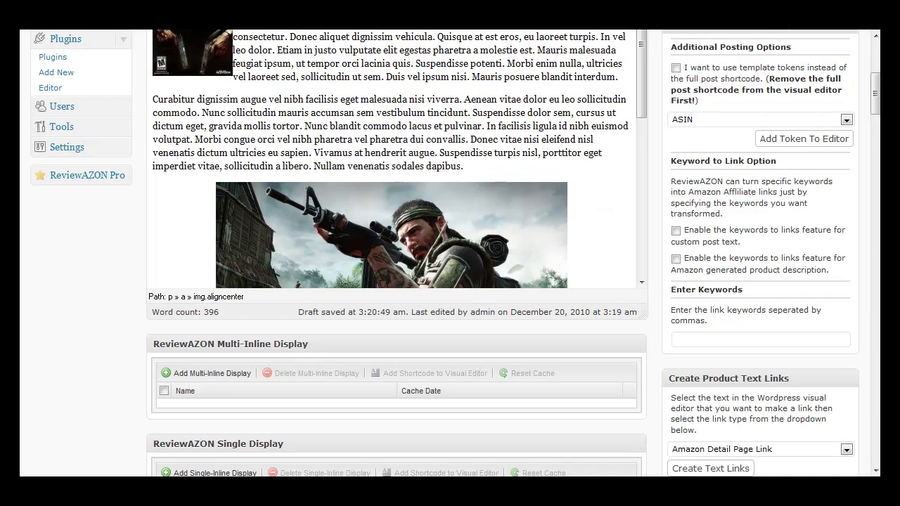
pyautogui.moveTo(875, 95); pyautogui.dragTo(875, 76)
pyautogui.moveTo(641, 211); pyautogui.dragTo(642, 371)
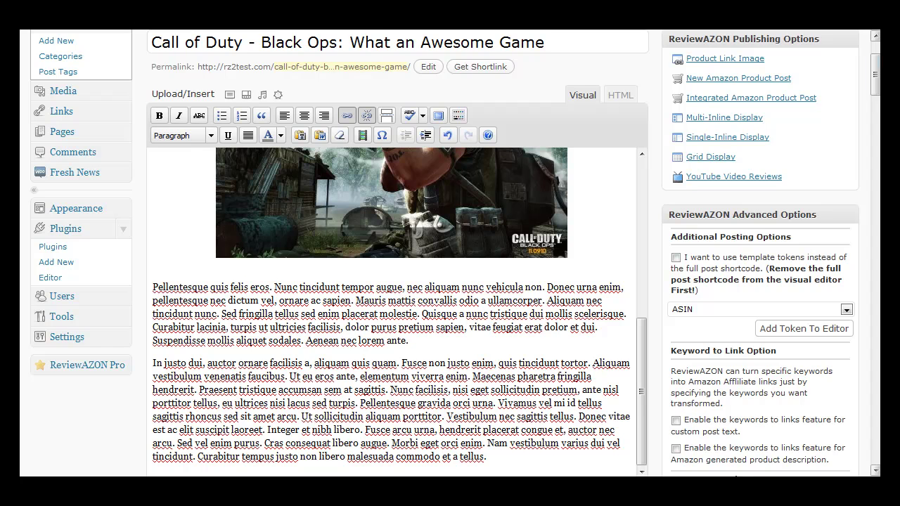
# End the post with a new paragraph holding the Customer Reviews token %%CUSTOMERREVIEWS%%.
pyautogui.moveTo(875, 77); pyautogui.dragTo(875, 82)
pyautogui.click(569, 413)
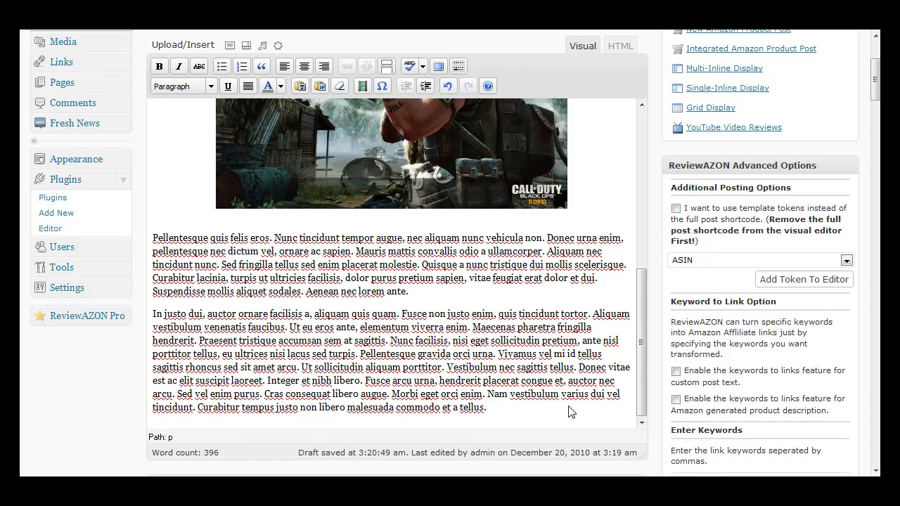
pyautogui.press('Return')
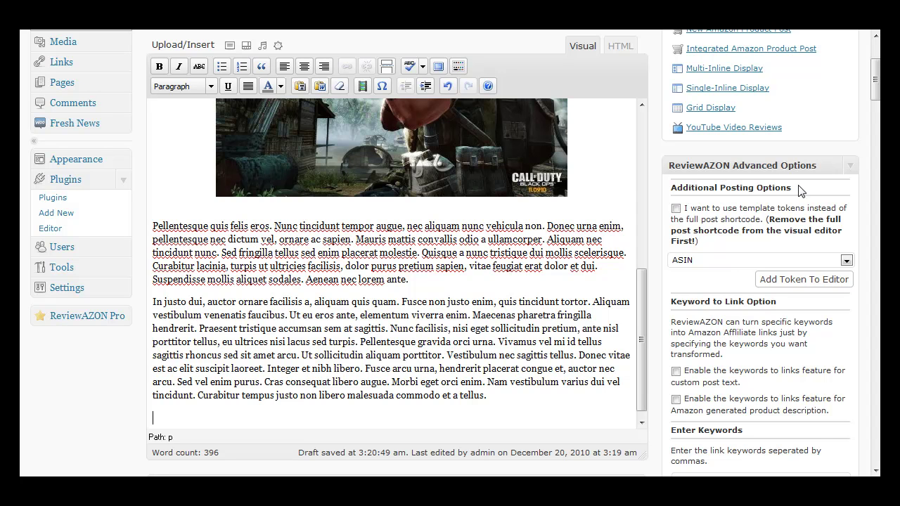
pyautogui.click(675, 210)
pyautogui.click(846, 260)
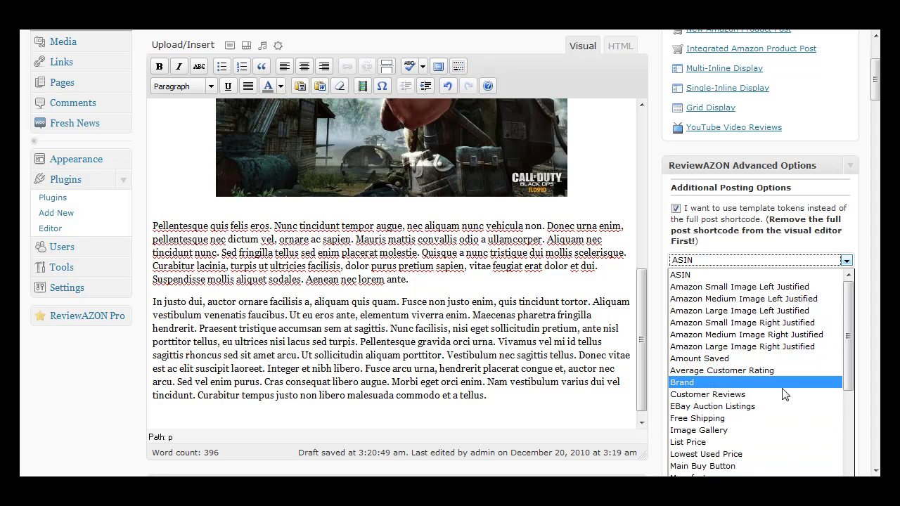
pyautogui.click(729, 396)
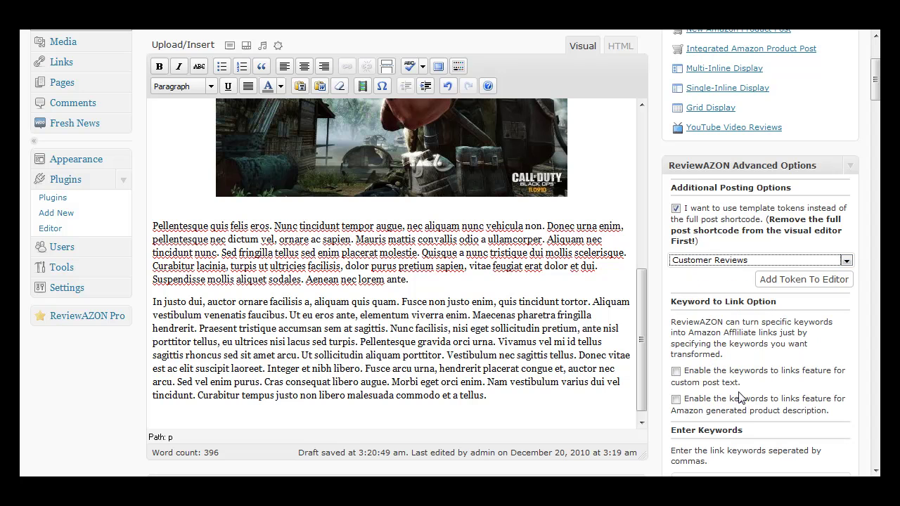
pyautogui.click(790, 281)
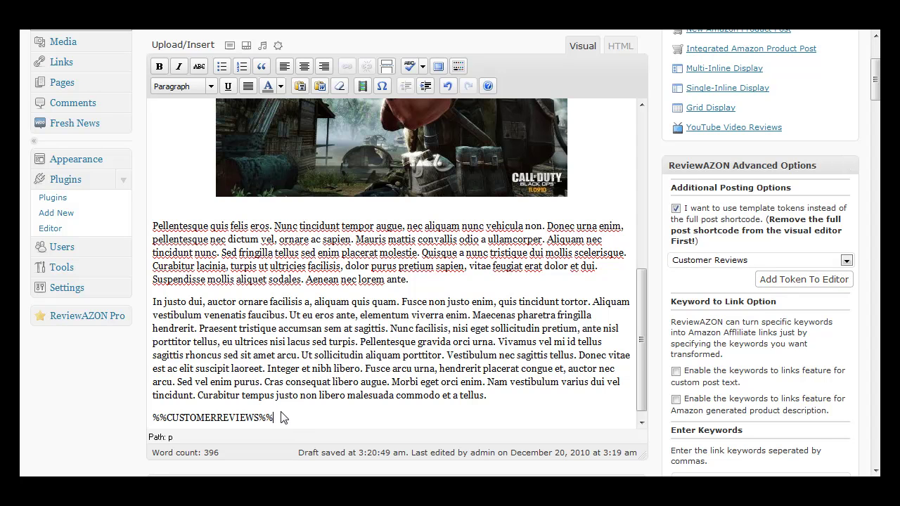
pyautogui.moveTo(277, 418); pyautogui.dragTo(152, 420)
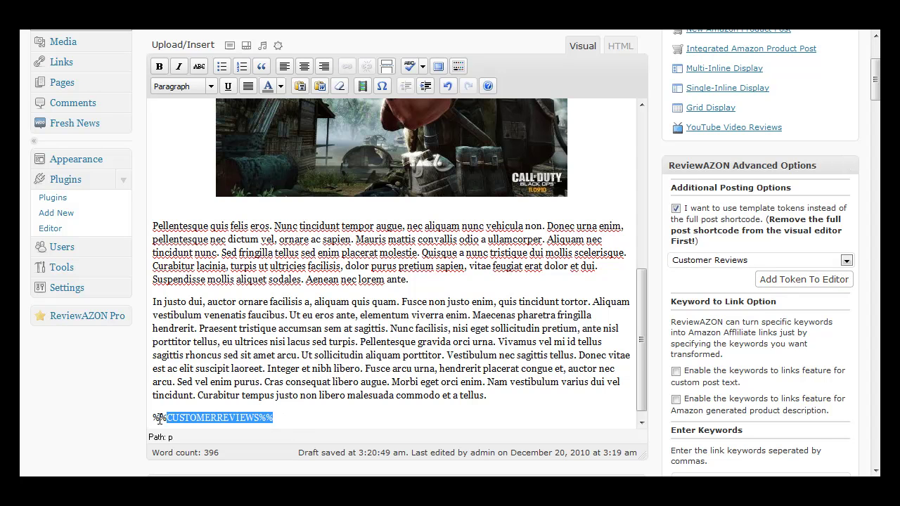
pyautogui.click(293, 424)
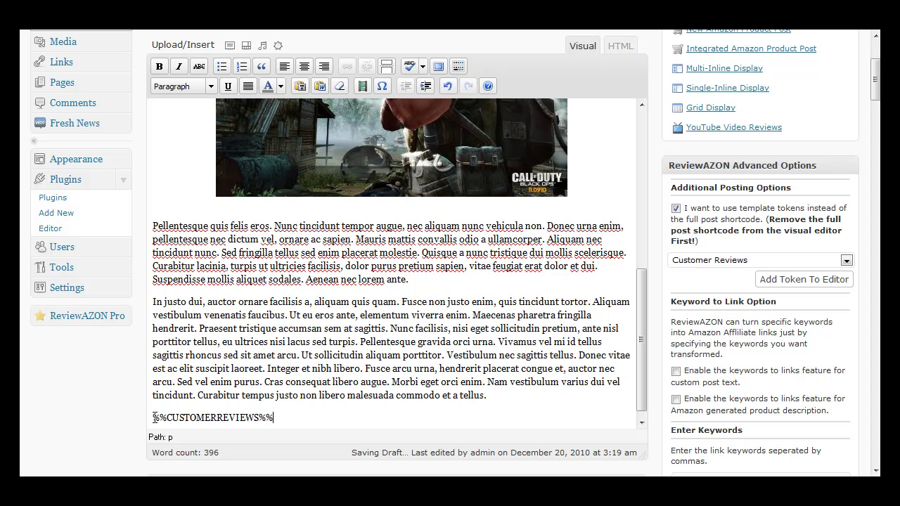
pyautogui.moveTo(153, 419); pyautogui.dragTo(272, 418)
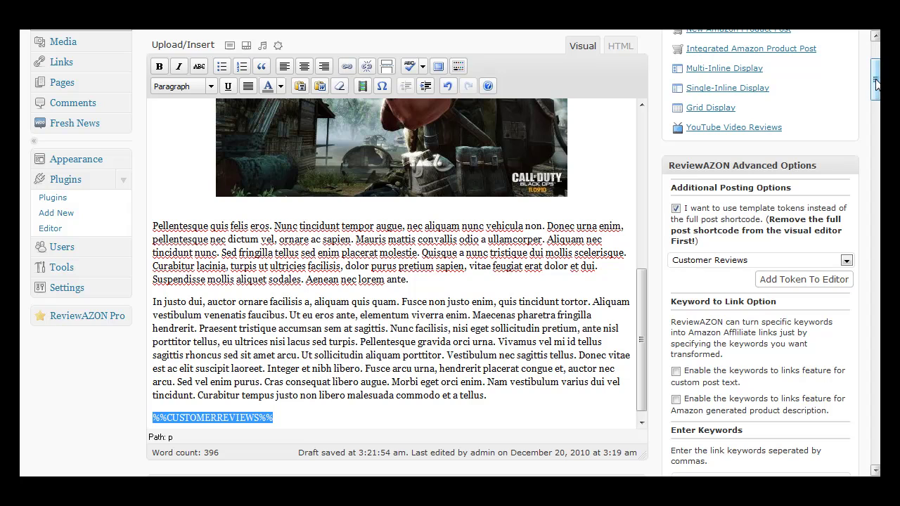
# Publish the 'Call of Duty - Black Ops: What an Awesome Game' post.
pyautogui.moveTo(876, 83); pyautogui.dragTo(875, 168)
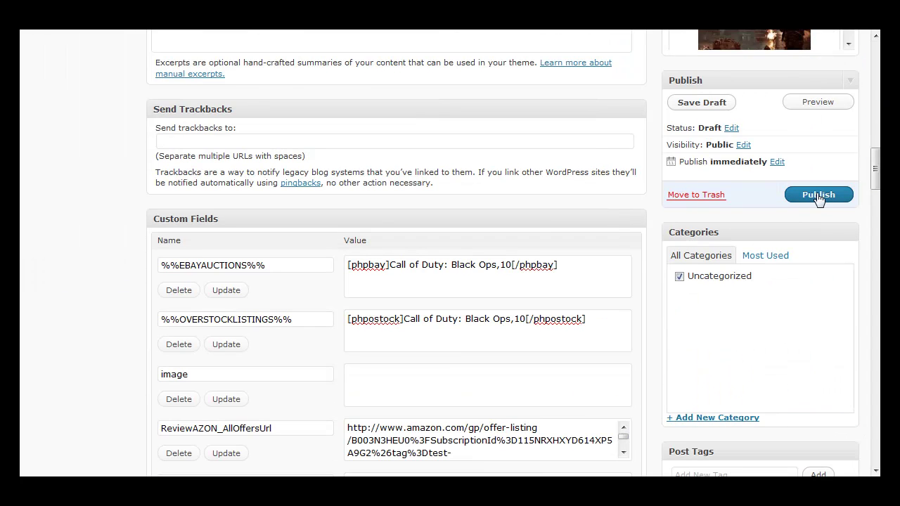
pyautogui.click(819, 195)
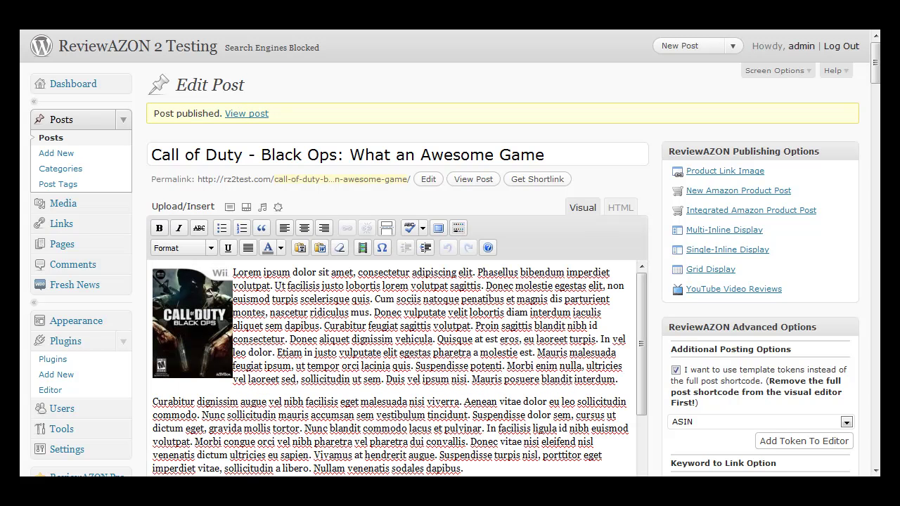
pyautogui.rightClick(244, 114)
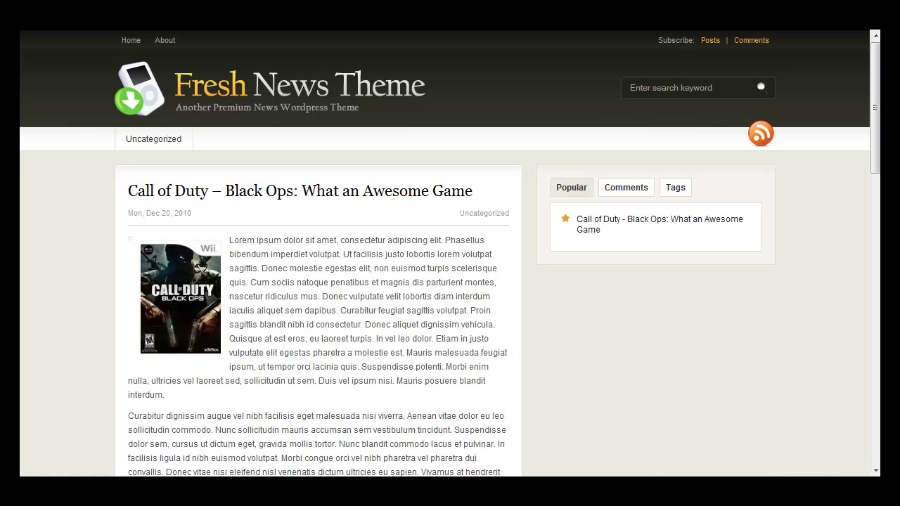
pyautogui.moveTo(877, 102); pyautogui.dragTo(877, 134)
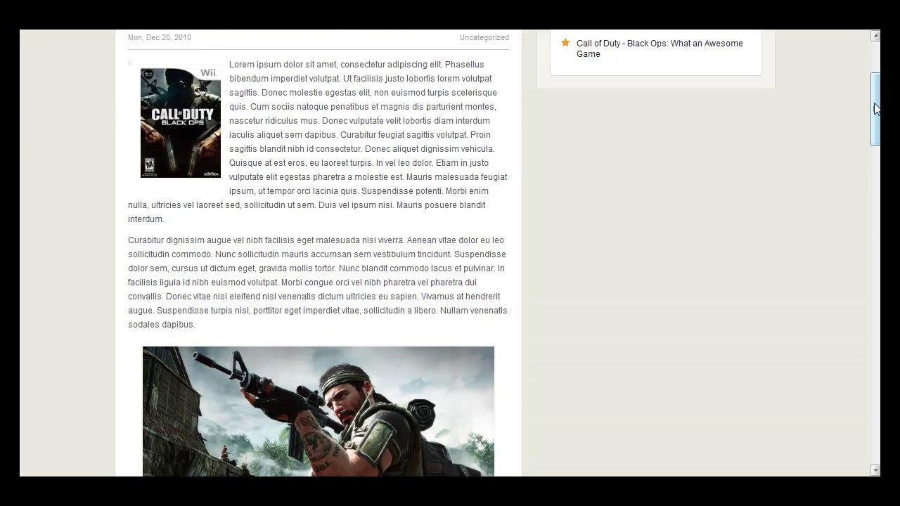
pyautogui.moveTo(876, 108); pyautogui.dragTo(876, 145)
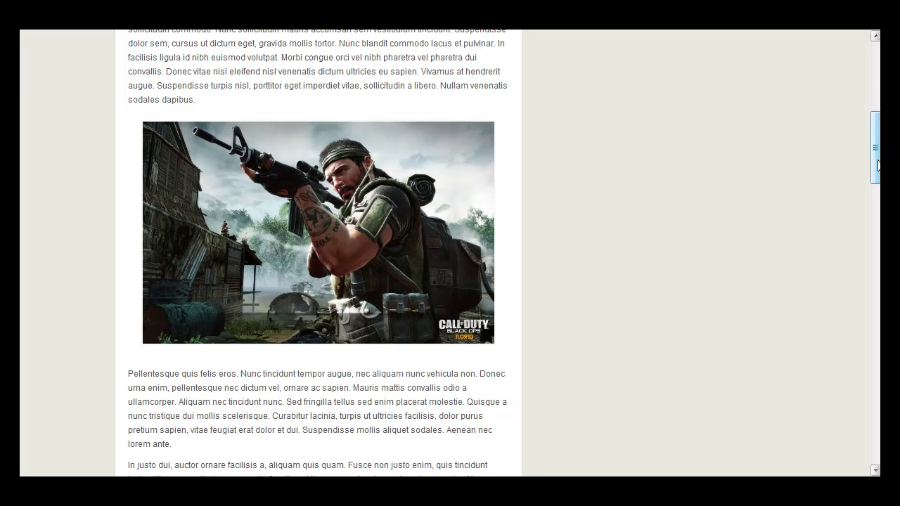
pyautogui.scroll(5, 243, 110)
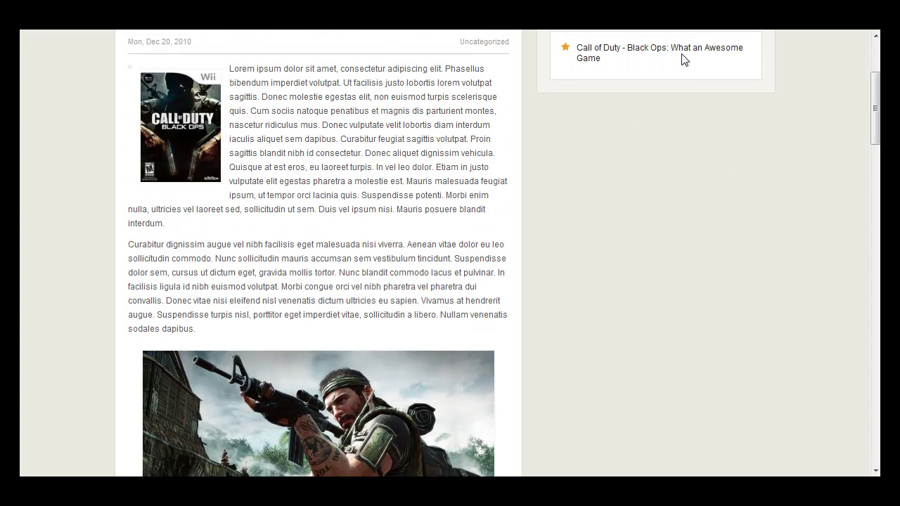
pyautogui.moveTo(875, 99)
pyautogui.mouseDown()
pyautogui.moveTo(875, 391)
pyautogui.moveTo(857, 156)
pyautogui.moveTo(866, 85)
pyautogui.mouseUp()
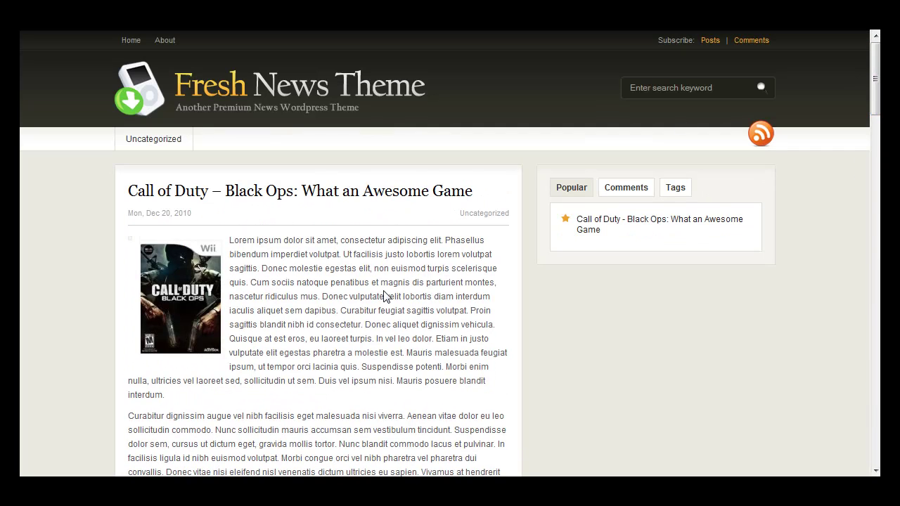
pyautogui.scroll(-3, 384, 288)
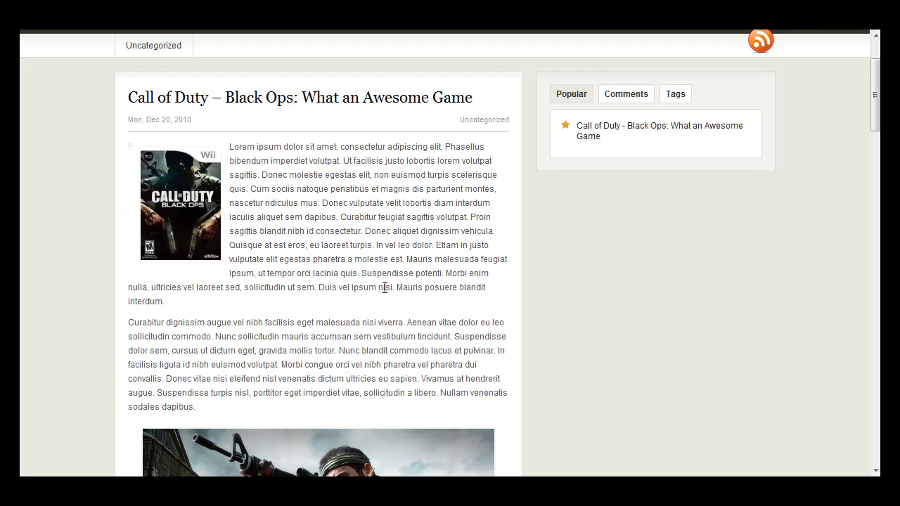
pyautogui.hotkey('alt', 'Left')
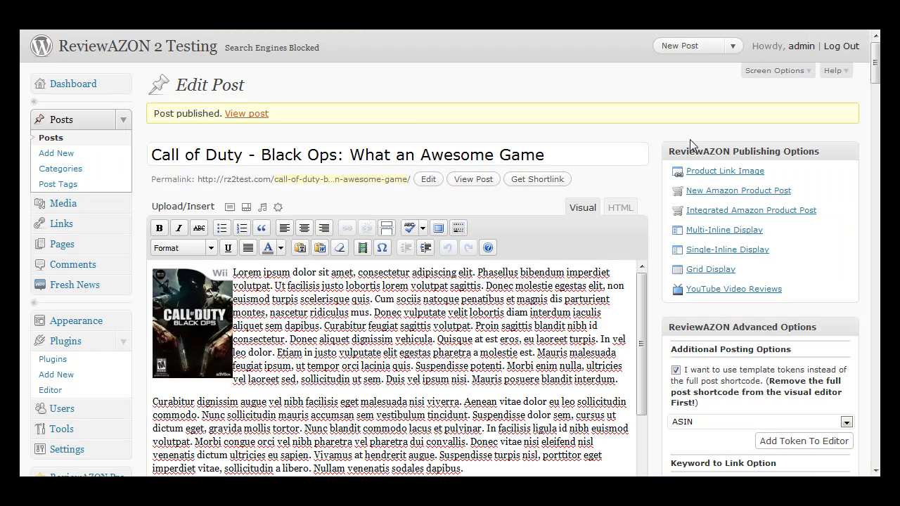